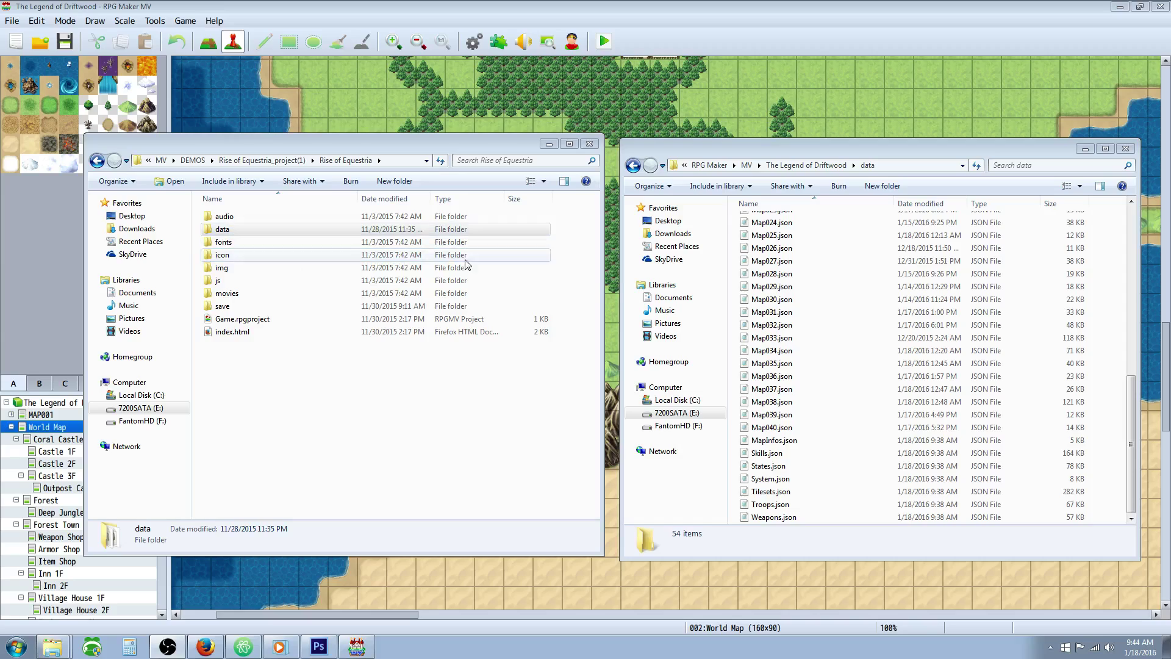
Step: Open the Driftwood project's data folder and find Map040.json as its last map
click(235, 231)
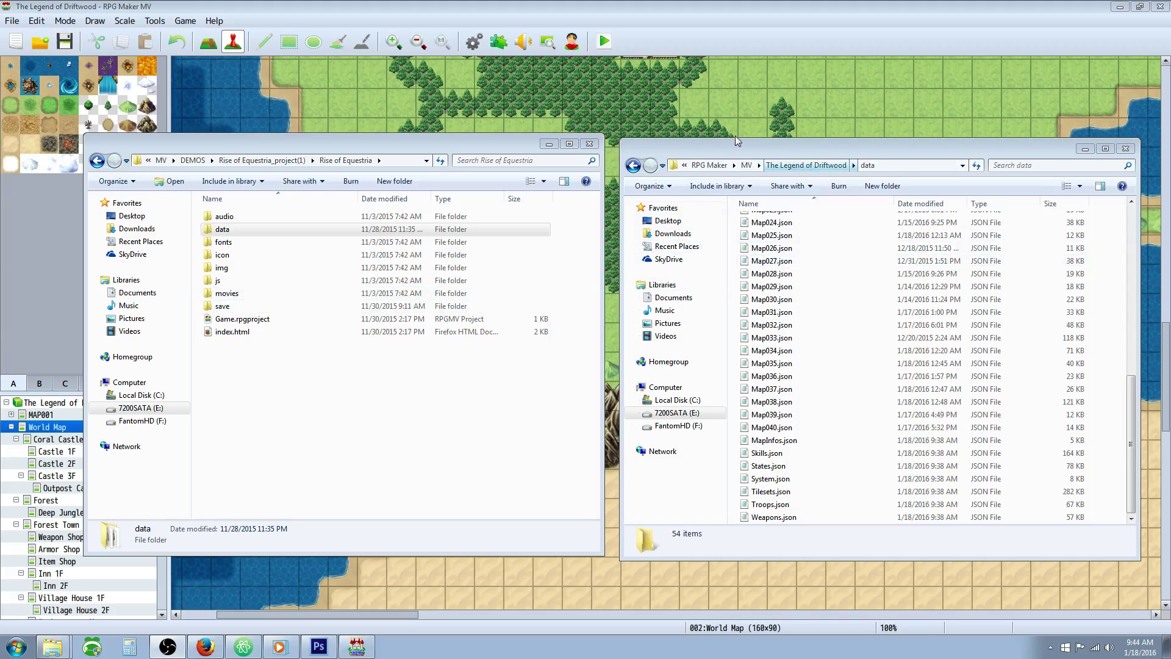
click(812, 165)
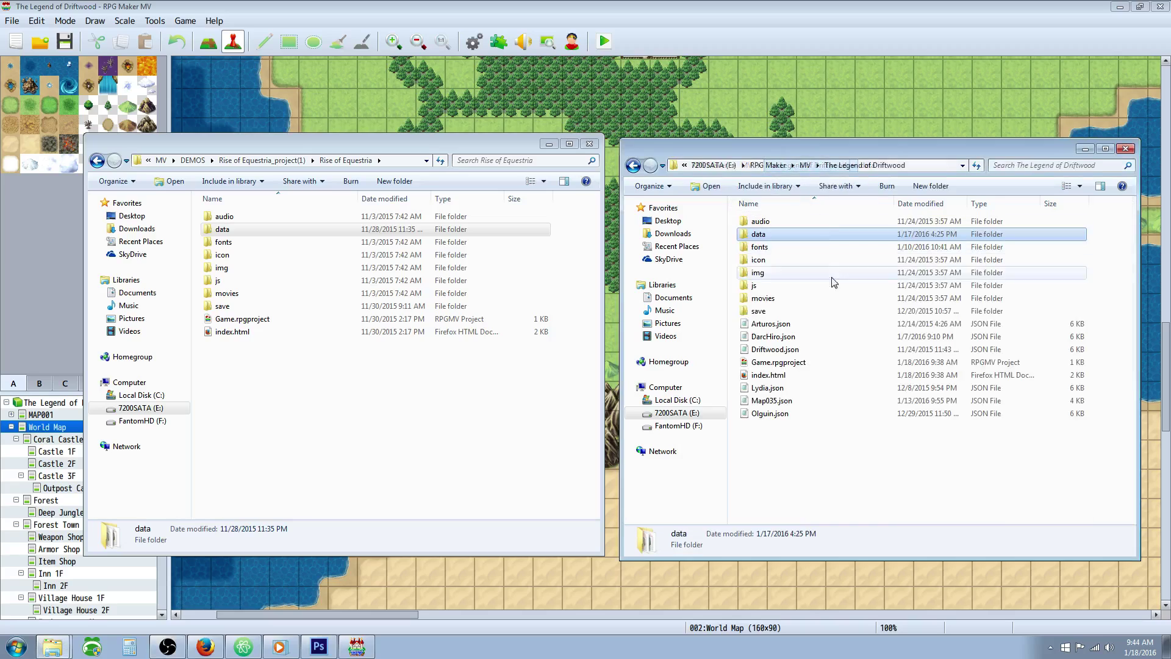
double_click(766, 235)
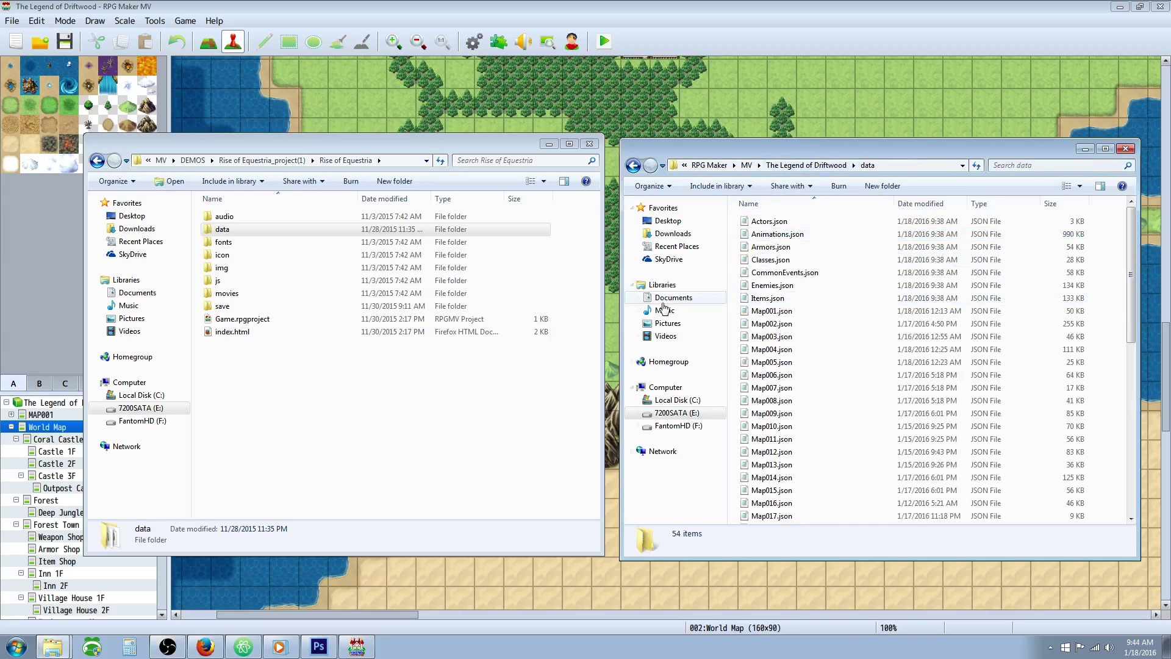
scroll(823, 378, down, 9)
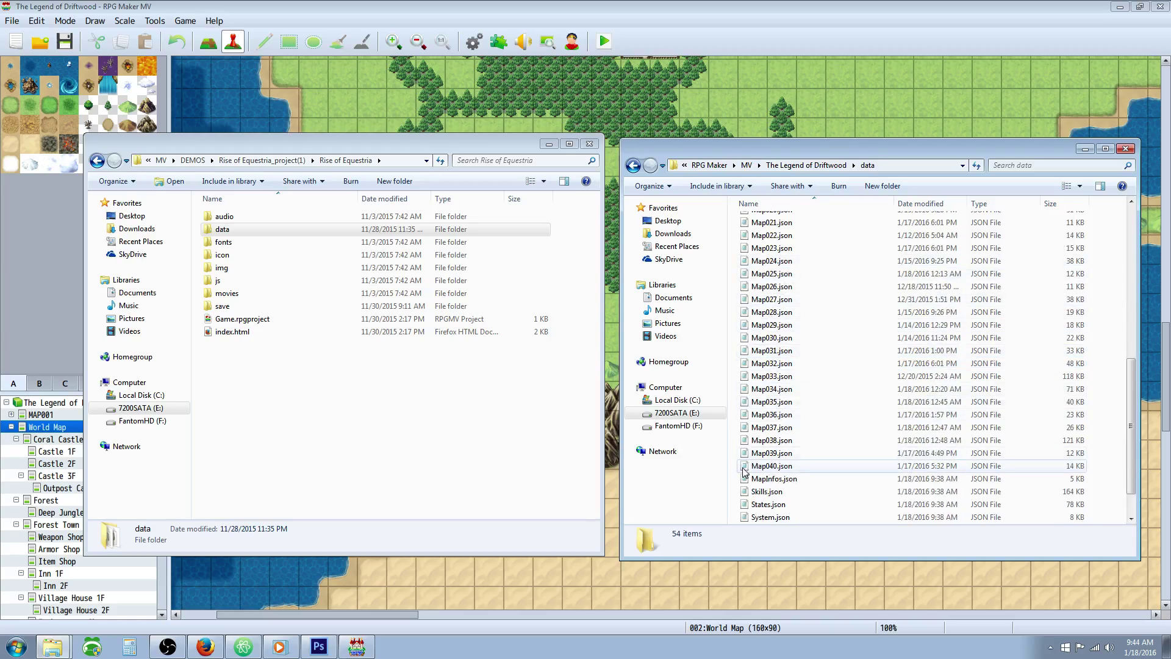
scroll(789, 470, down, 1)
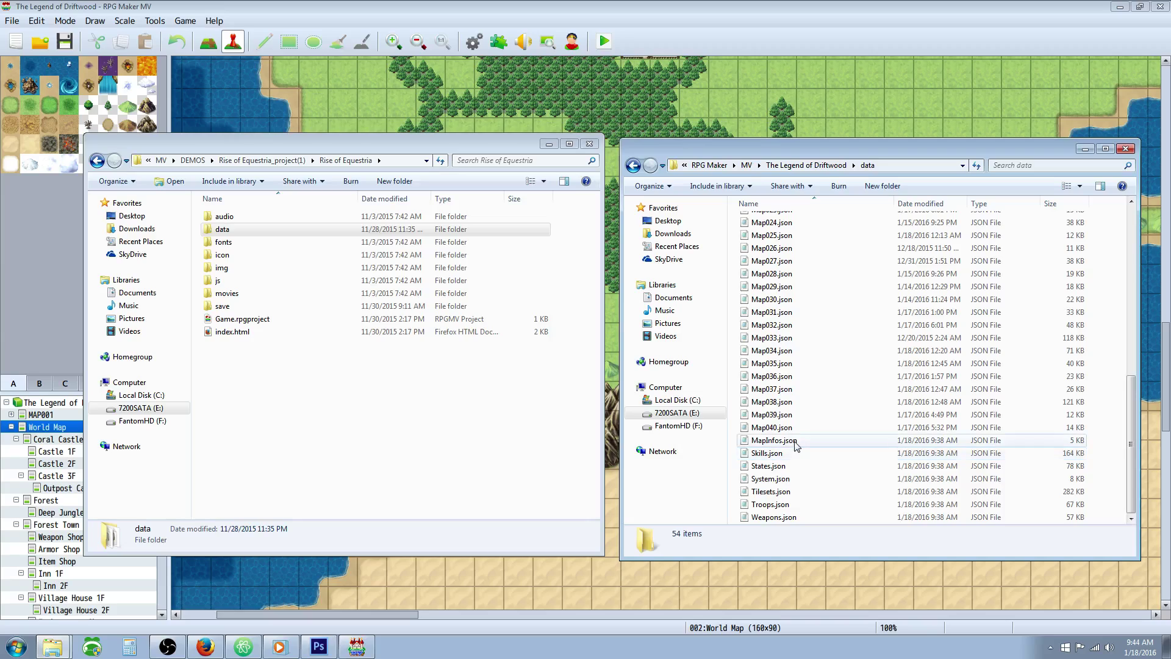
click(776, 430)
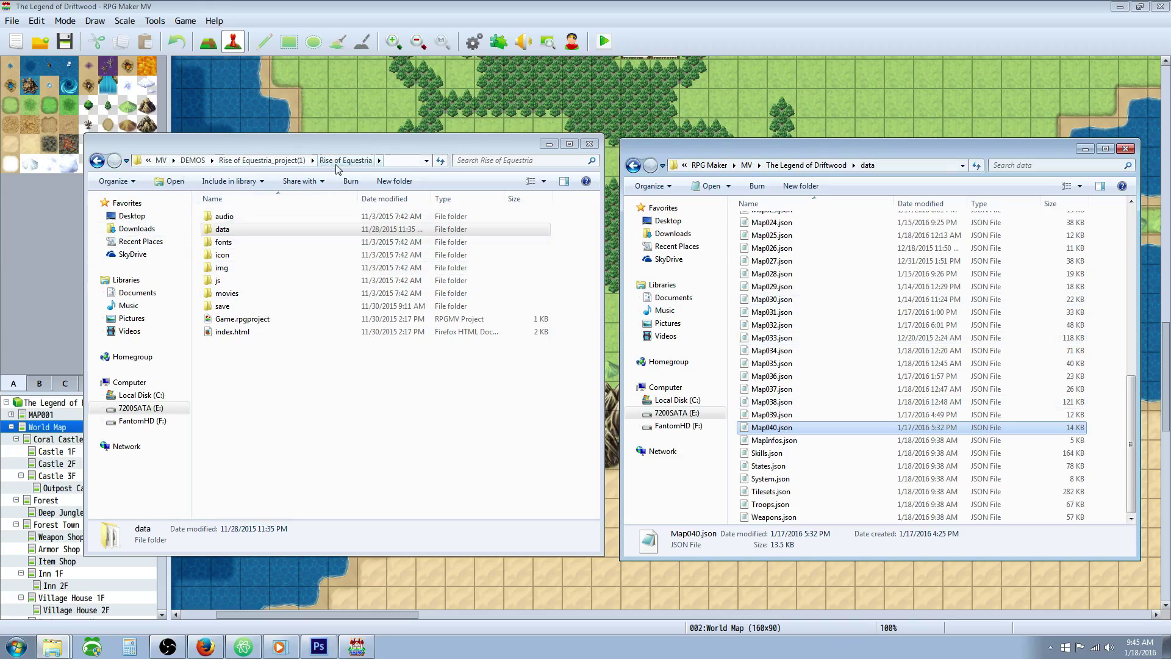
Step: Open the Rise of Equestria data folder and select Map084.json
double_click(229, 229)
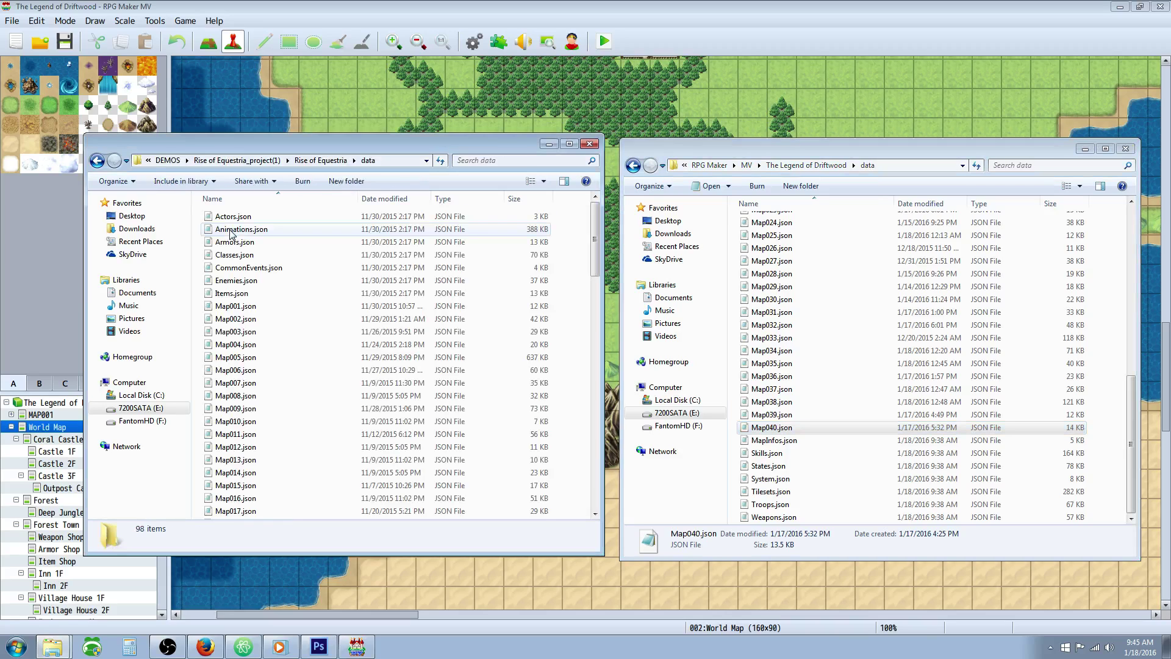
scroll(268, 283, down, 10)
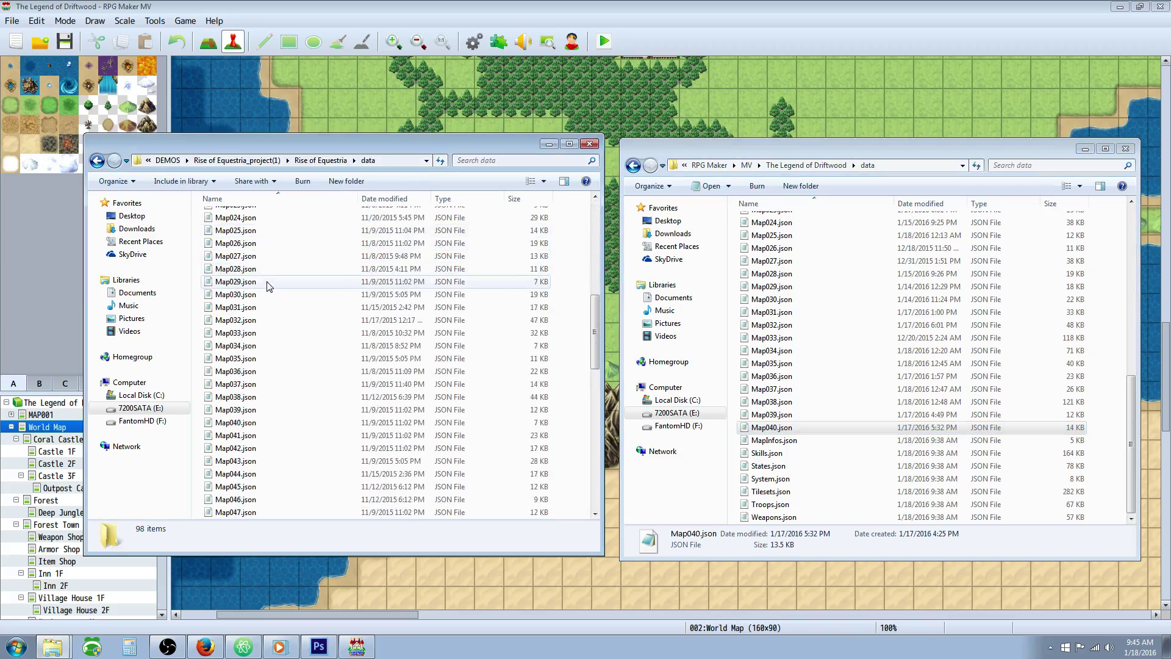
scroll(268, 286, up, 5)
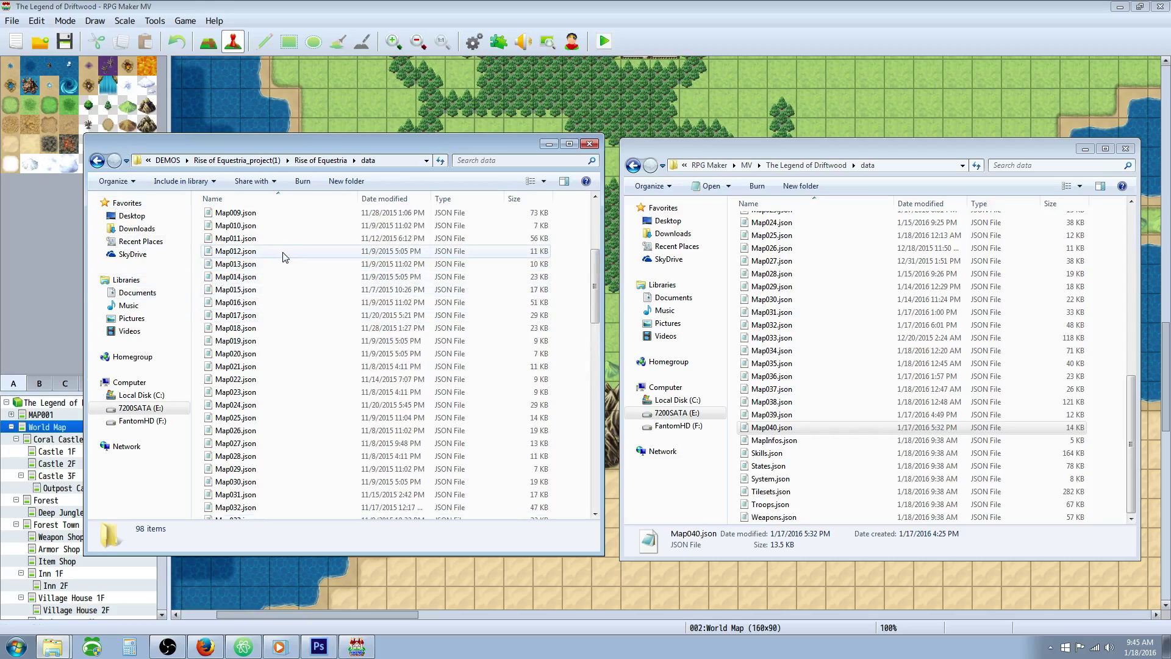
scroll(274, 275, down, 13)
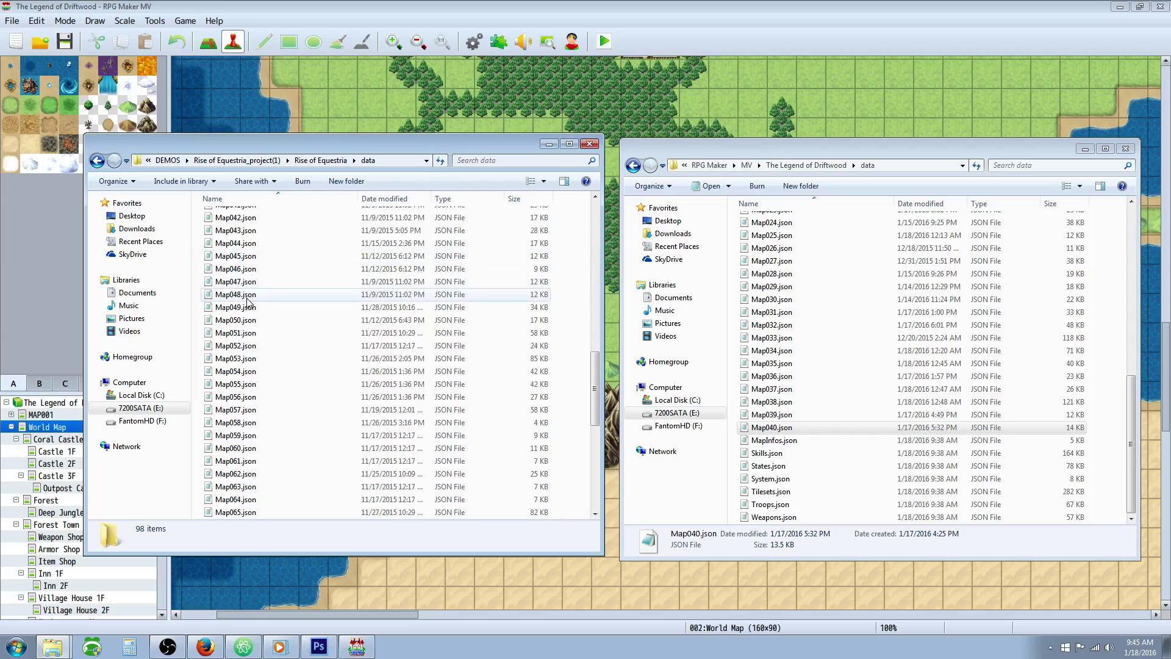
scroll(250, 308, down, 7)
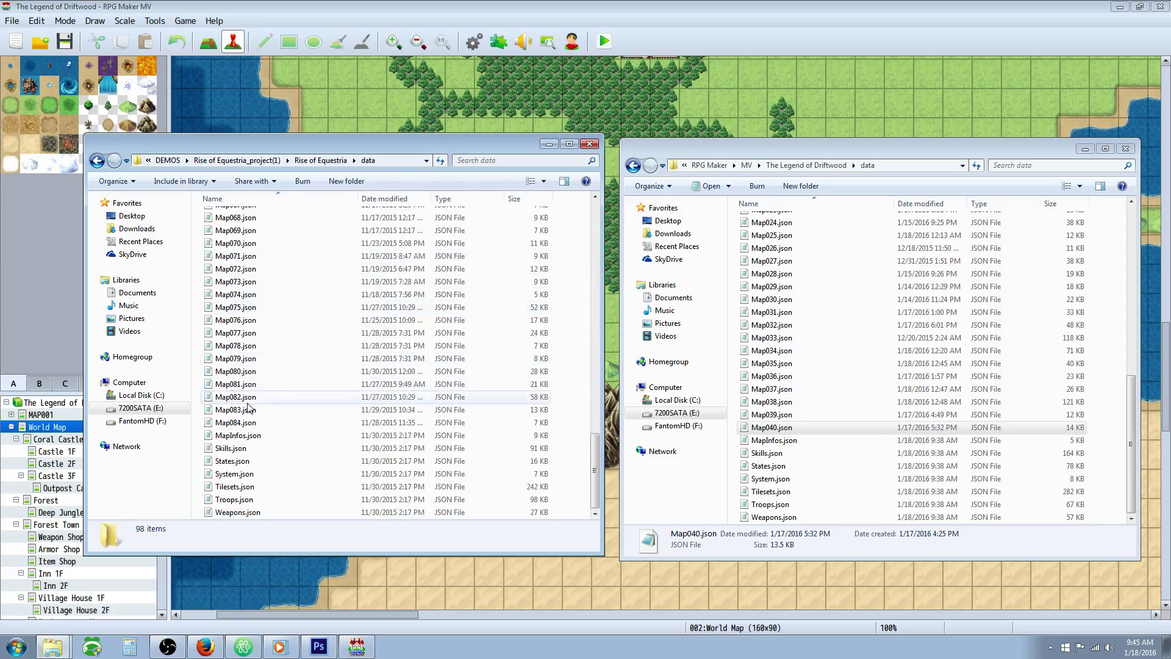
click(246, 425)
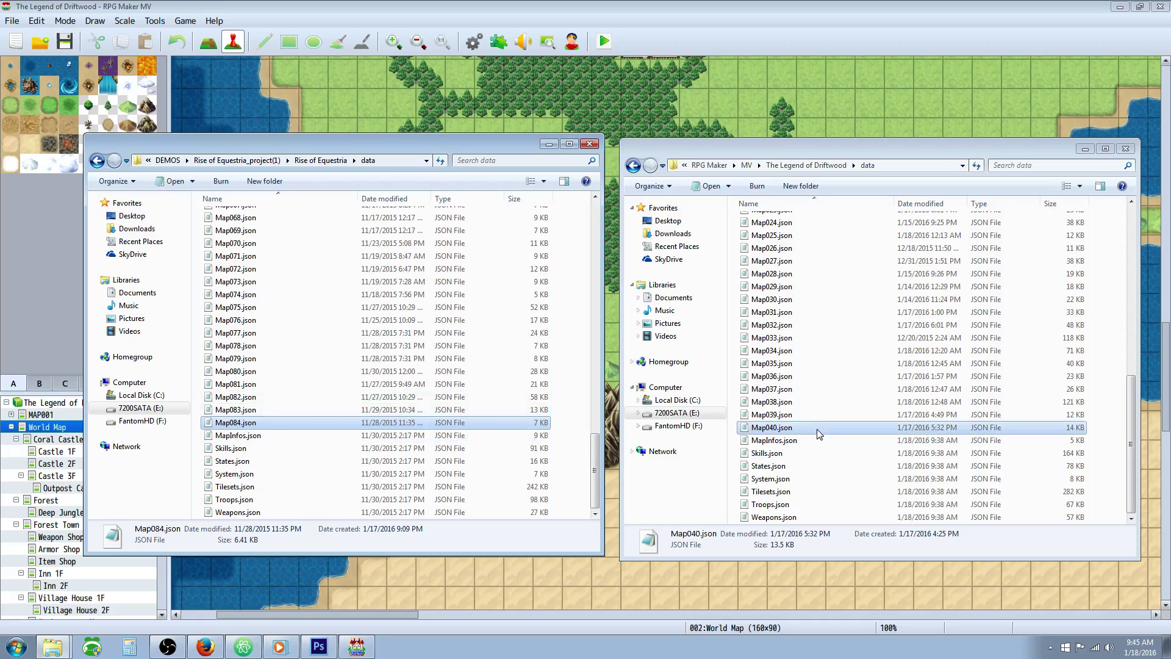
Step: Add a new 17x13 map MAP041 under the project root and save the project
click(532, 13)
click(85, 403)
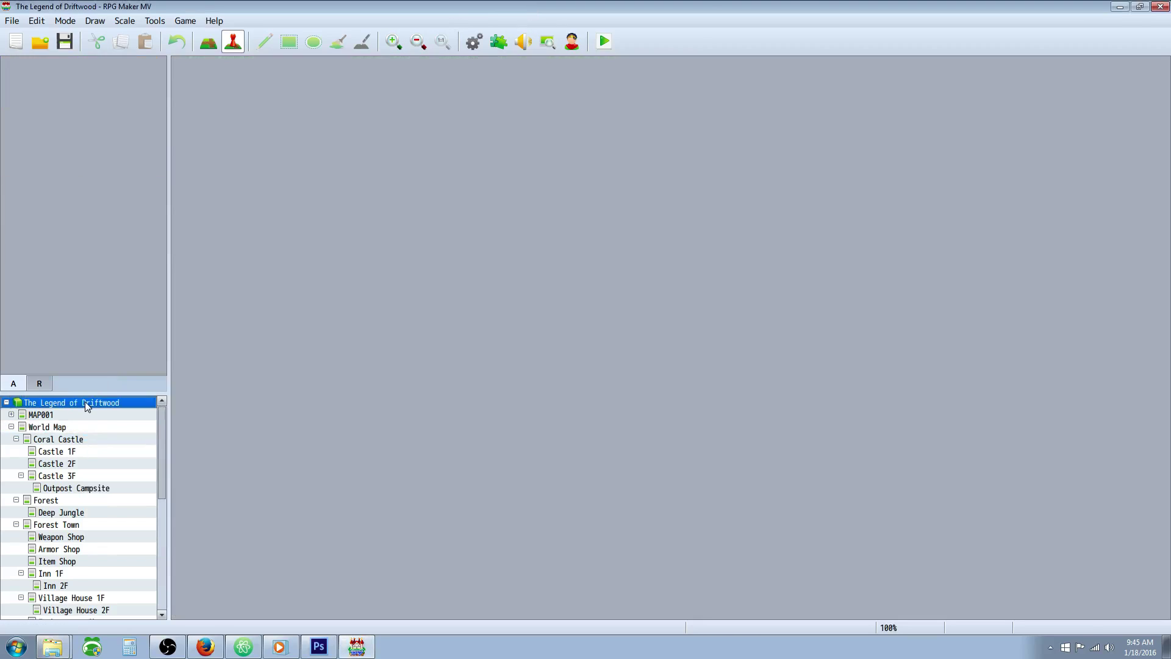
right_click(38, 403)
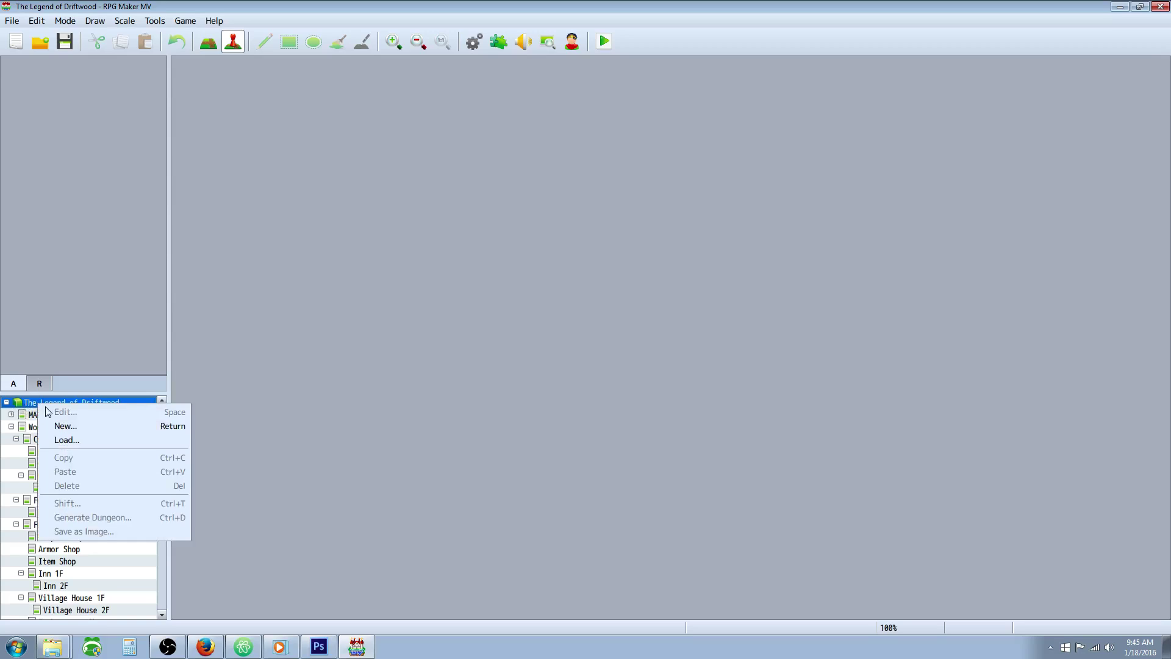
click(68, 430)
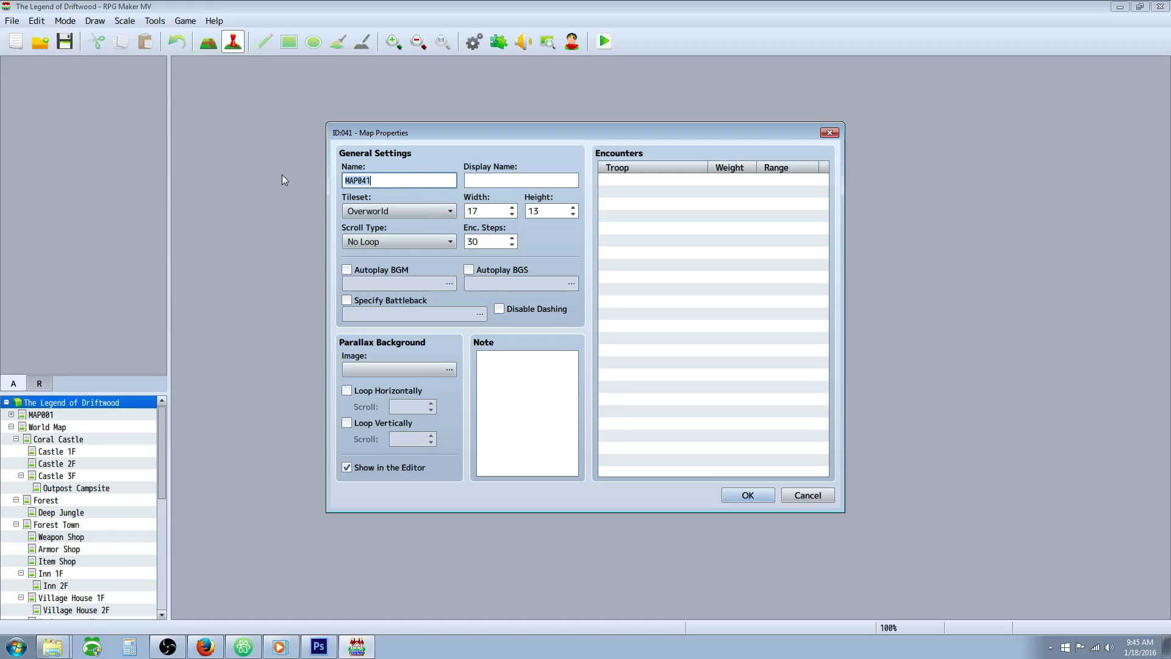
click(749, 495)
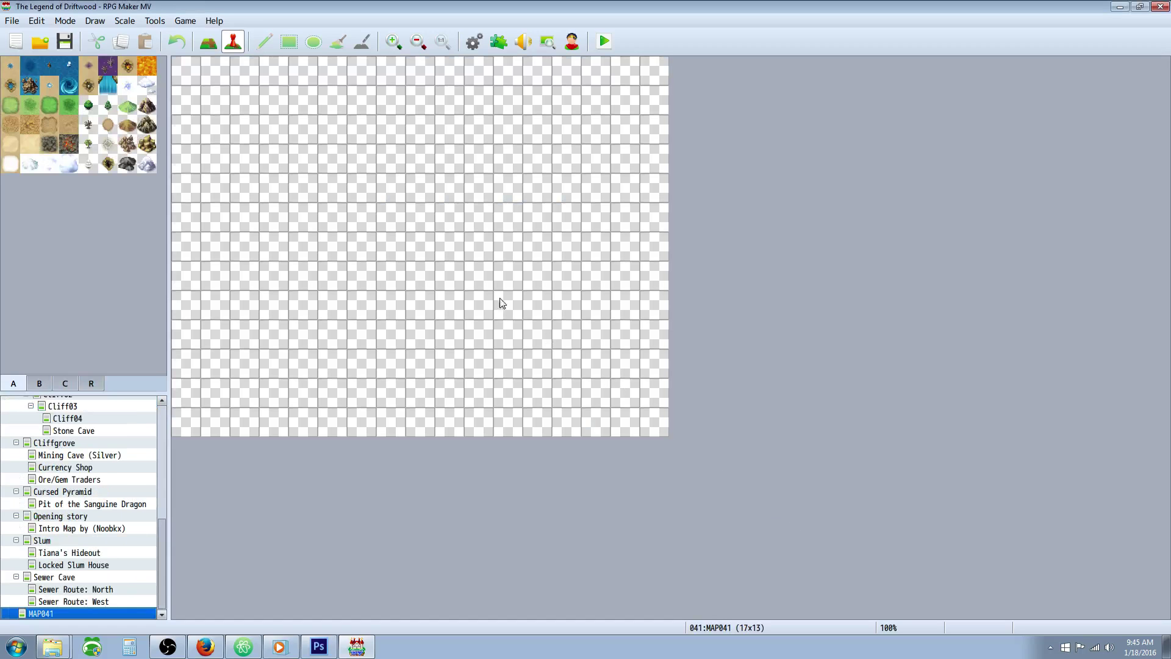
click(64, 40)
Step: Duplicate Map084.json within the Rise of Equestria data folder
click(52, 646)
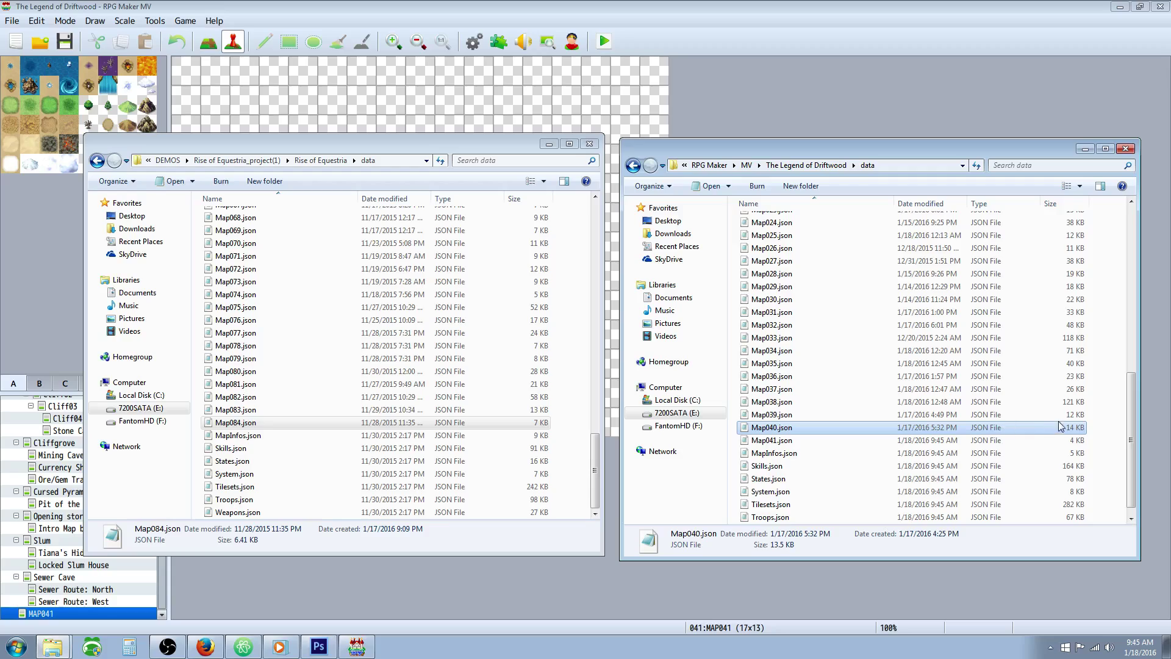
click(1082, 444)
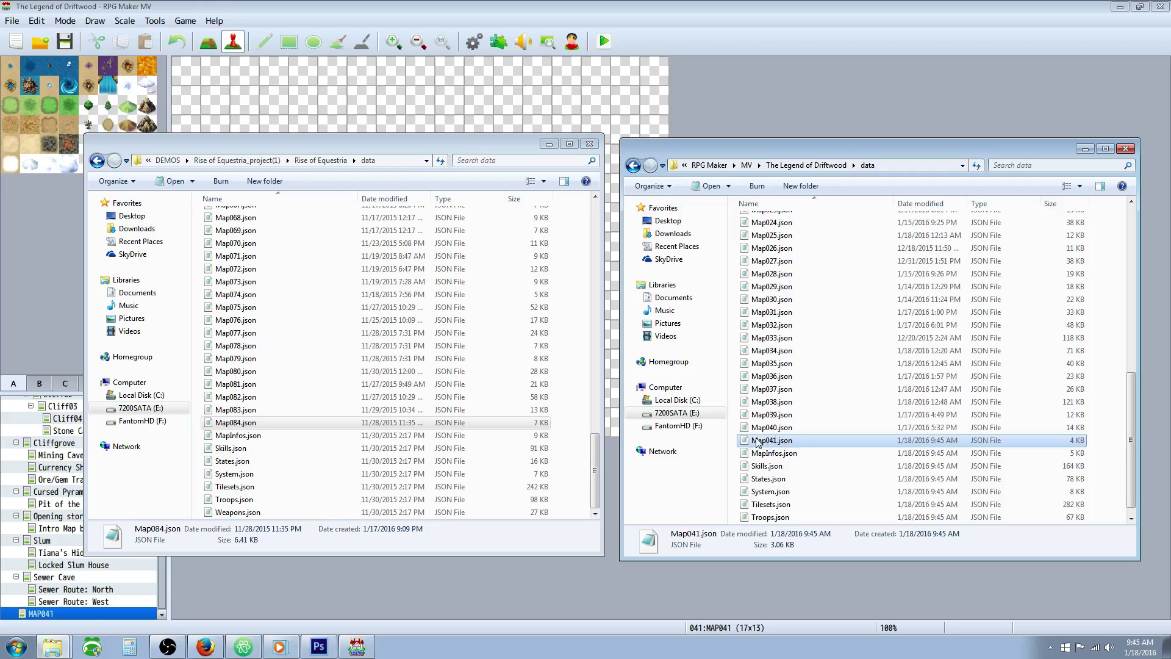
right_click(230, 425)
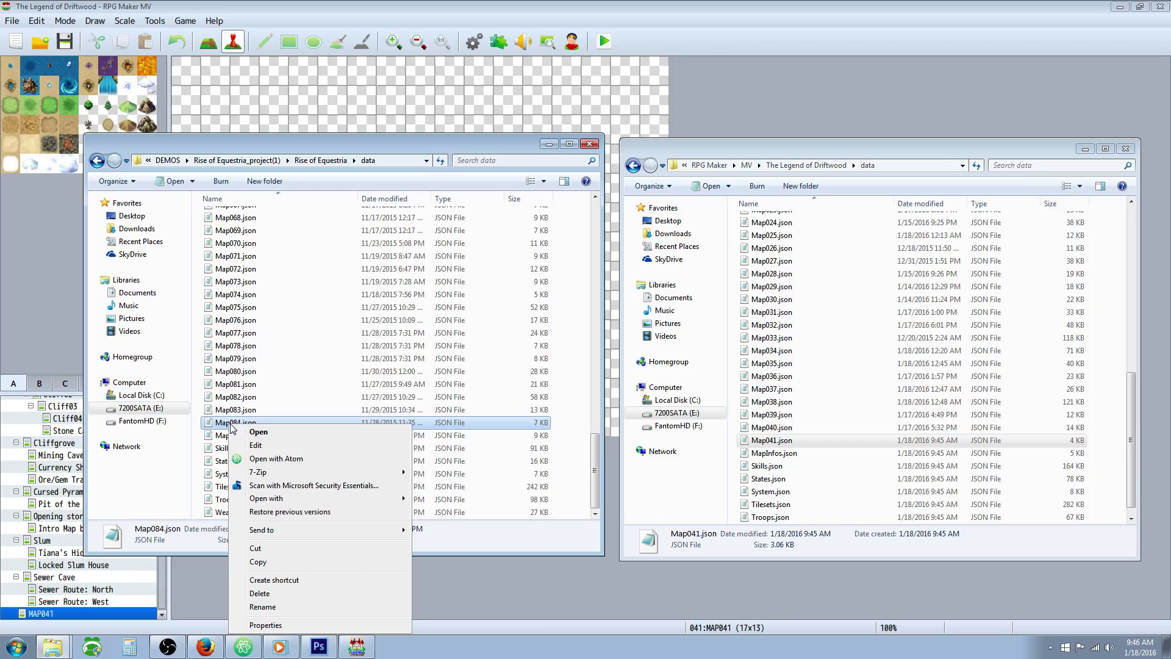
click(284, 563)
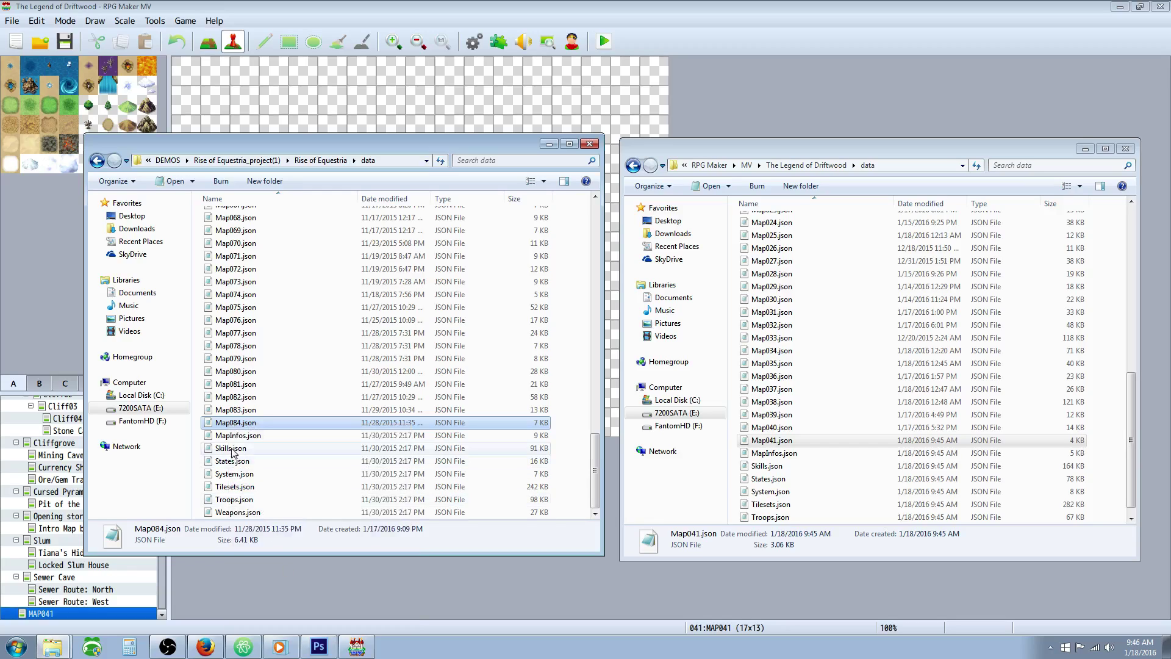
right_click(198, 435)
click(247, 522)
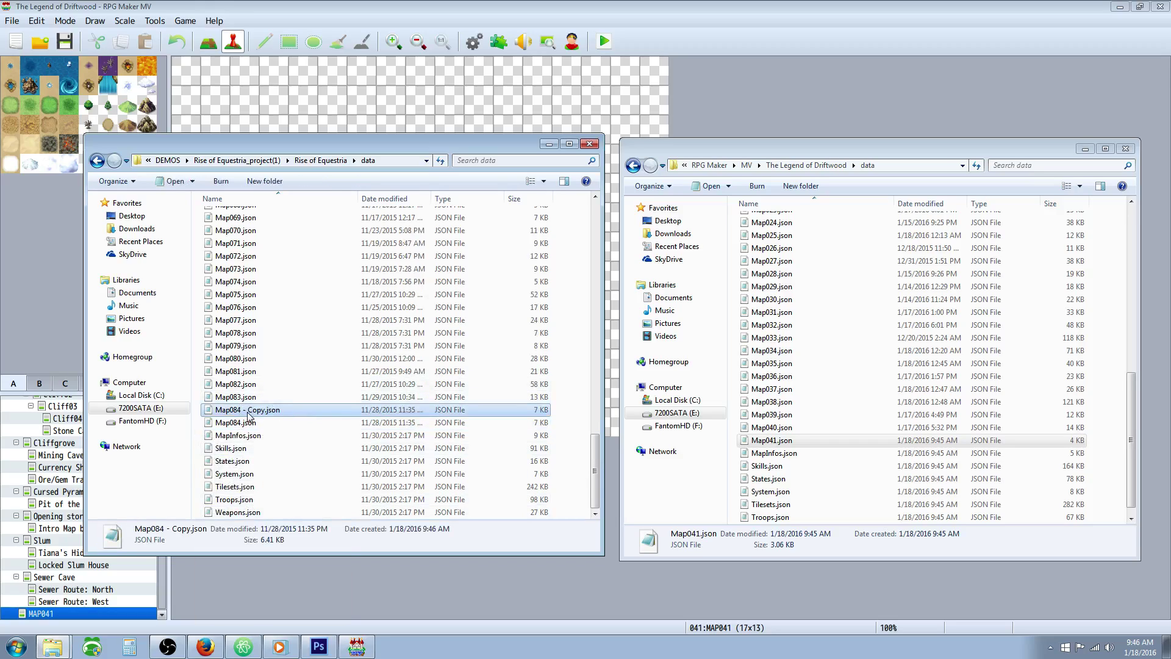
Step: Rename the Map084 copy to Map041_2.json
right_click(249, 413)
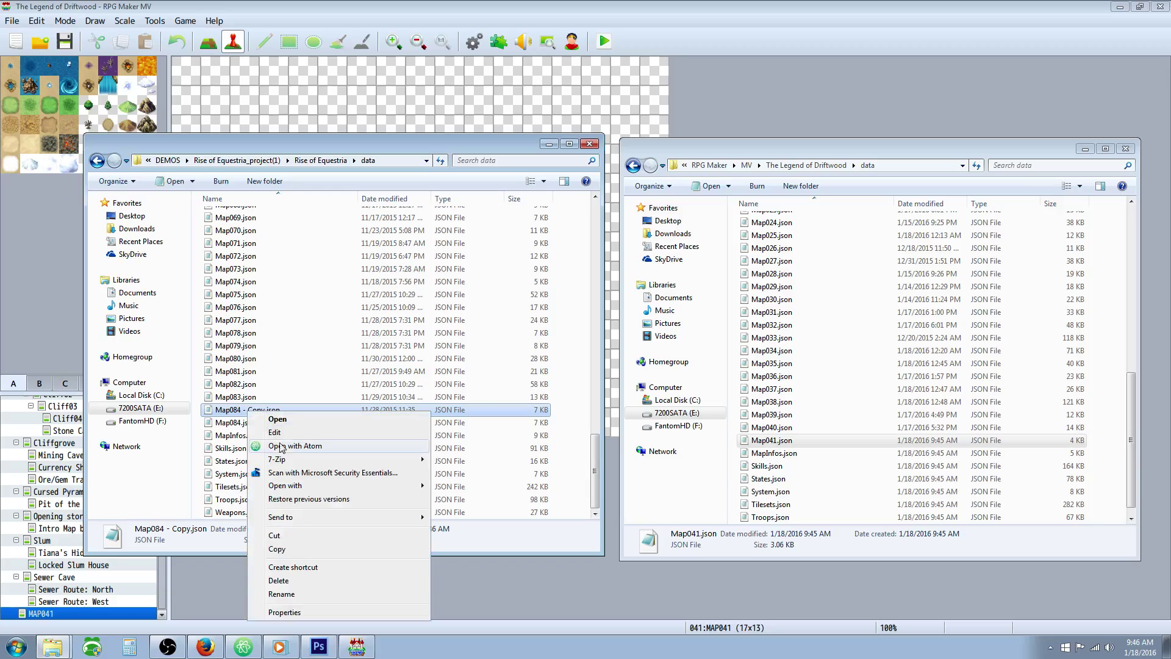
click(296, 597)
text(Map)
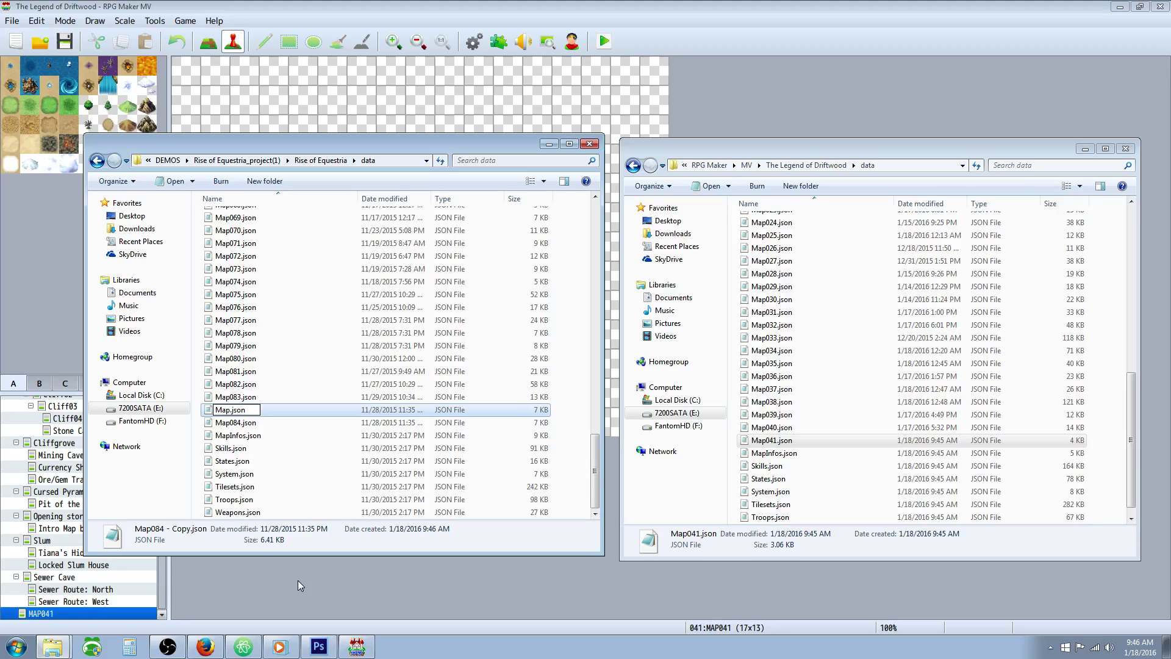
text(041)
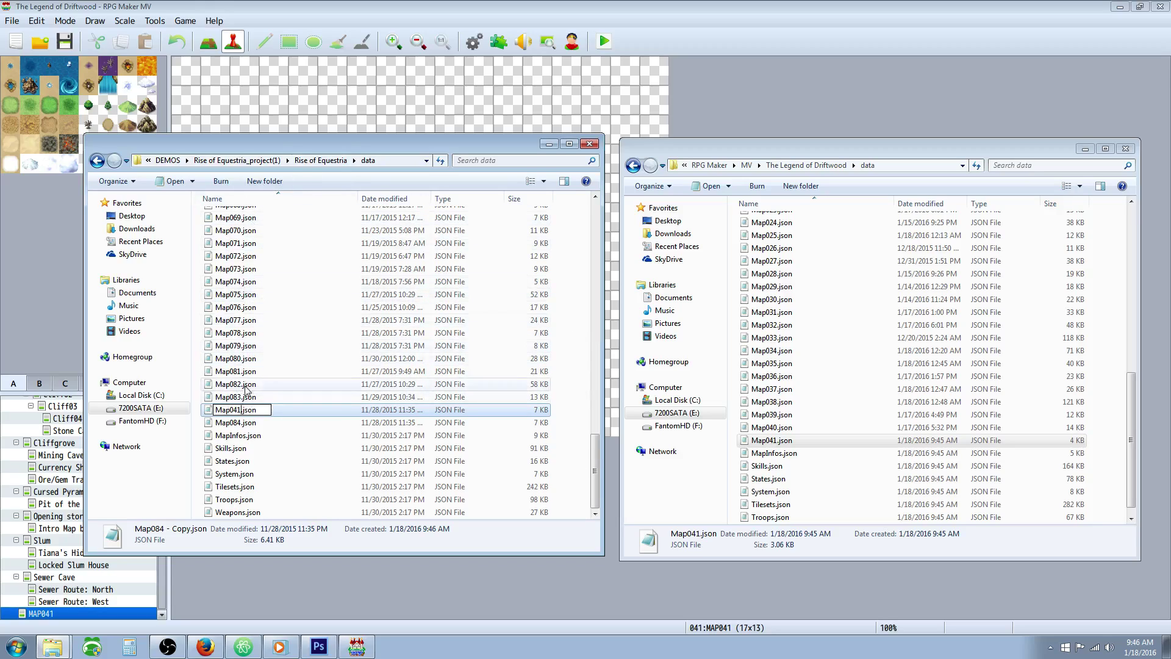
text(_2)
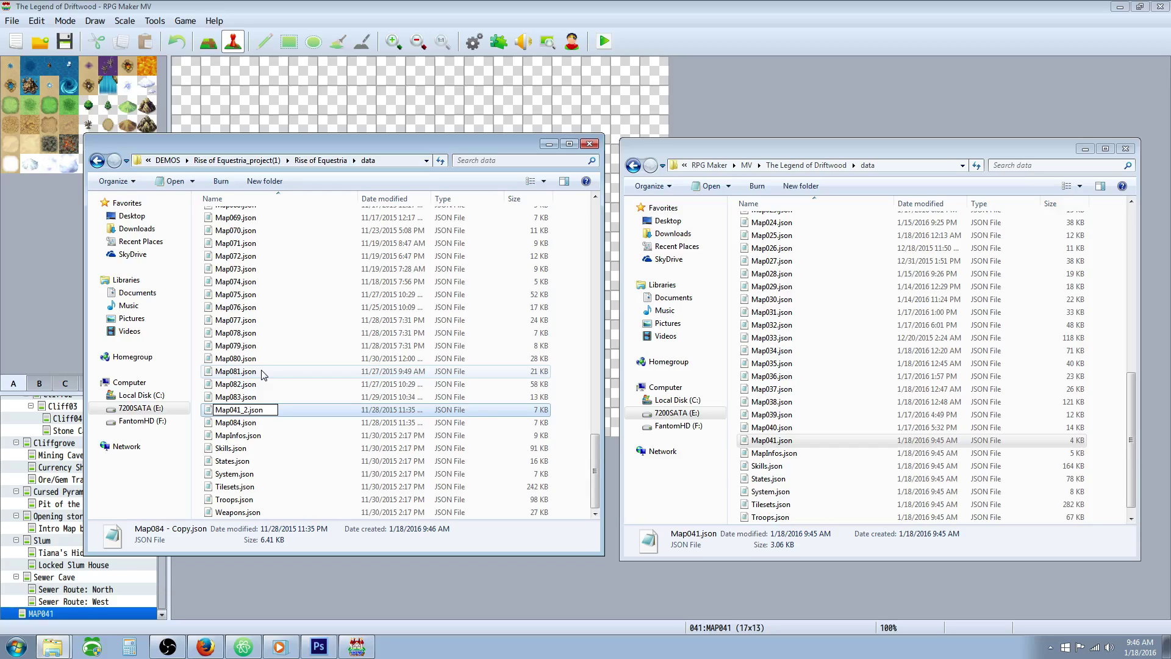
key(Return)
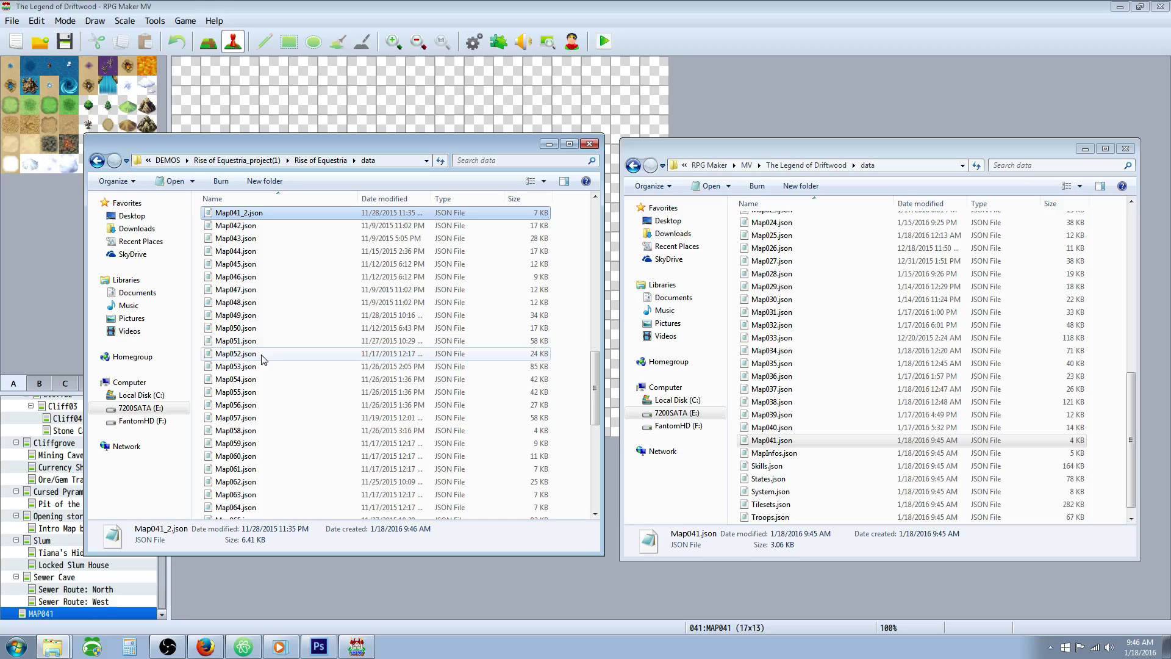
Step: Delete the blank Map041.json from the Driftwood data folder to the Recycle Bin
click(770, 442)
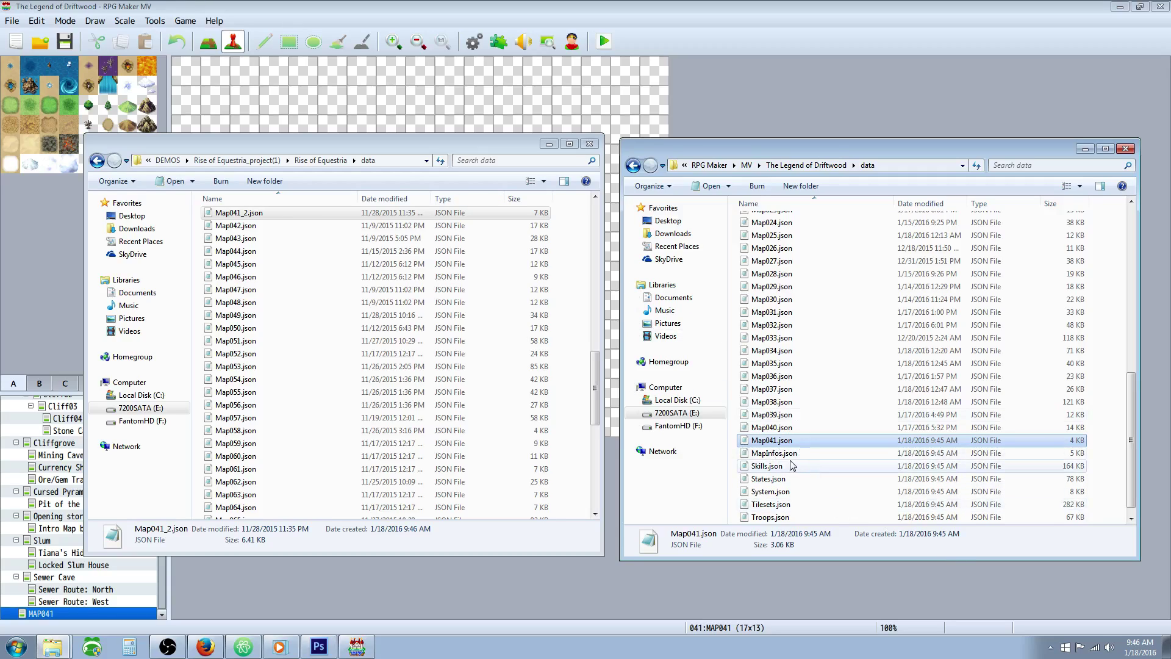
key(Delete)
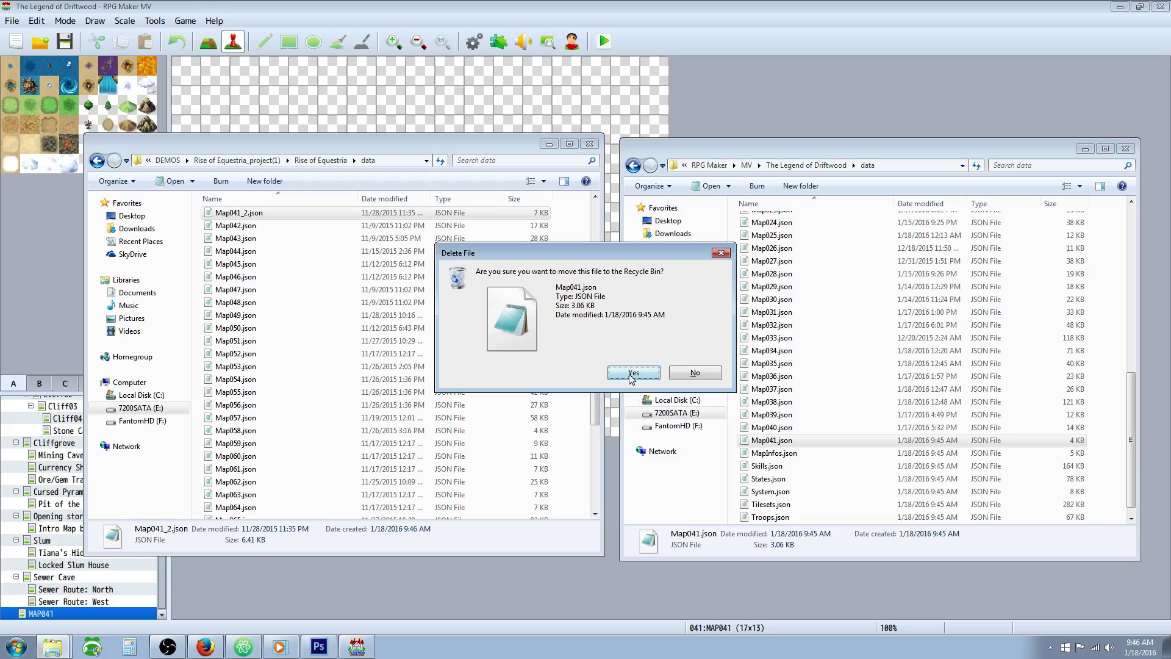
click(634, 373)
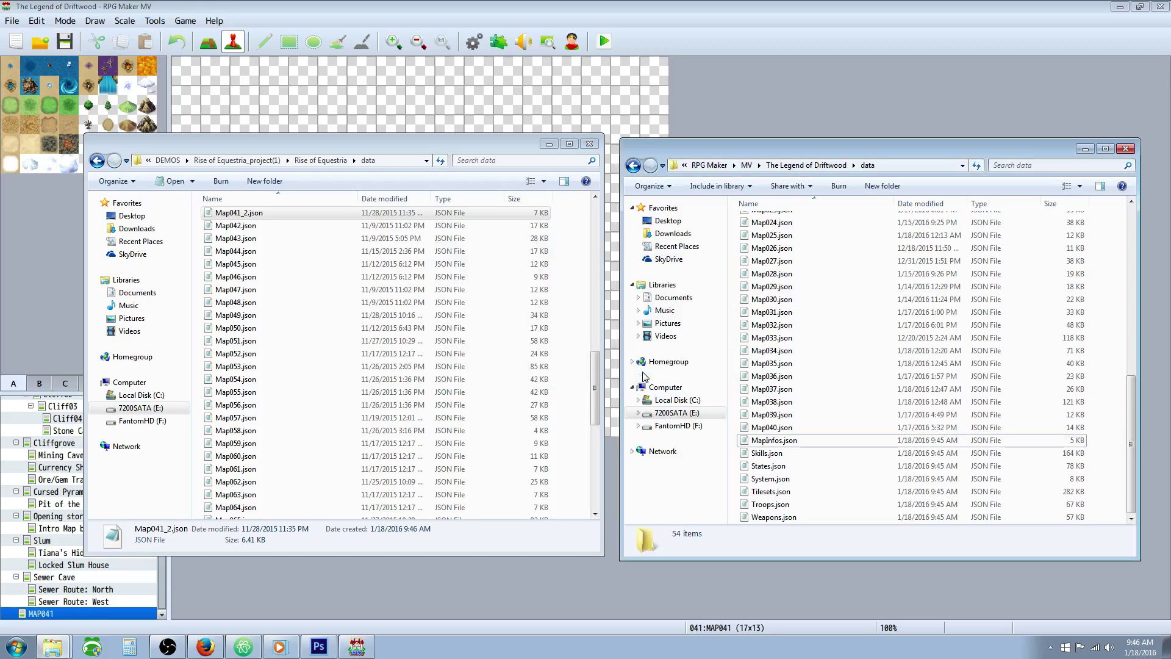
Step: Copy Map041_2.json into the Driftwood data folder and rename it Map041.json
right_click(235, 213)
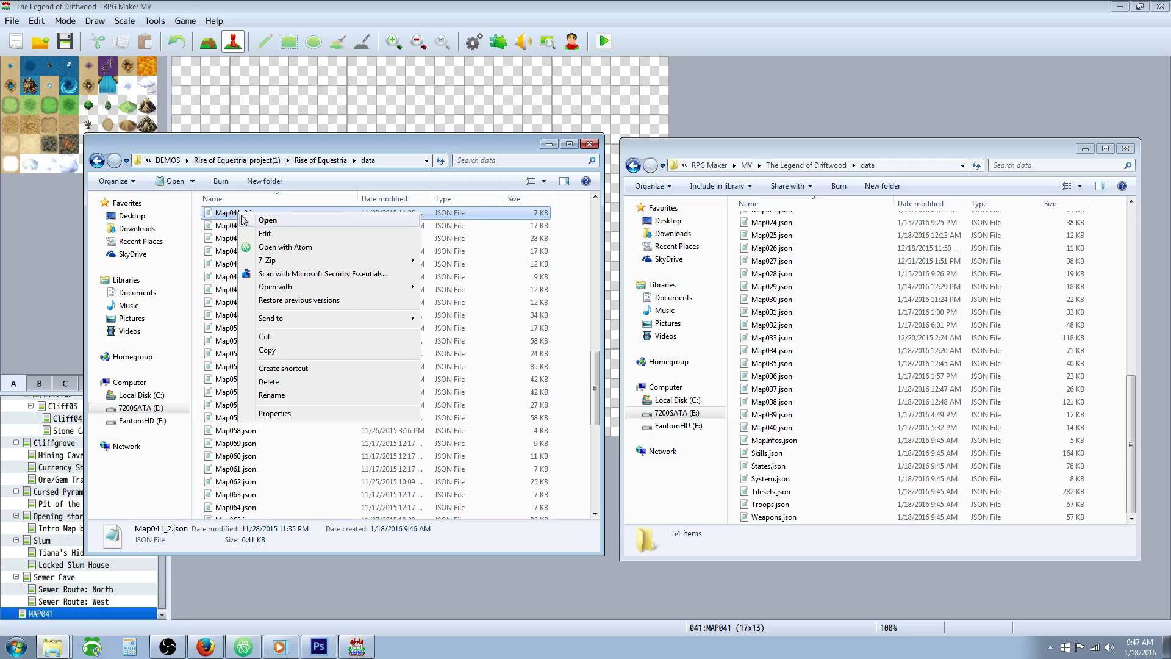
click(244, 339)
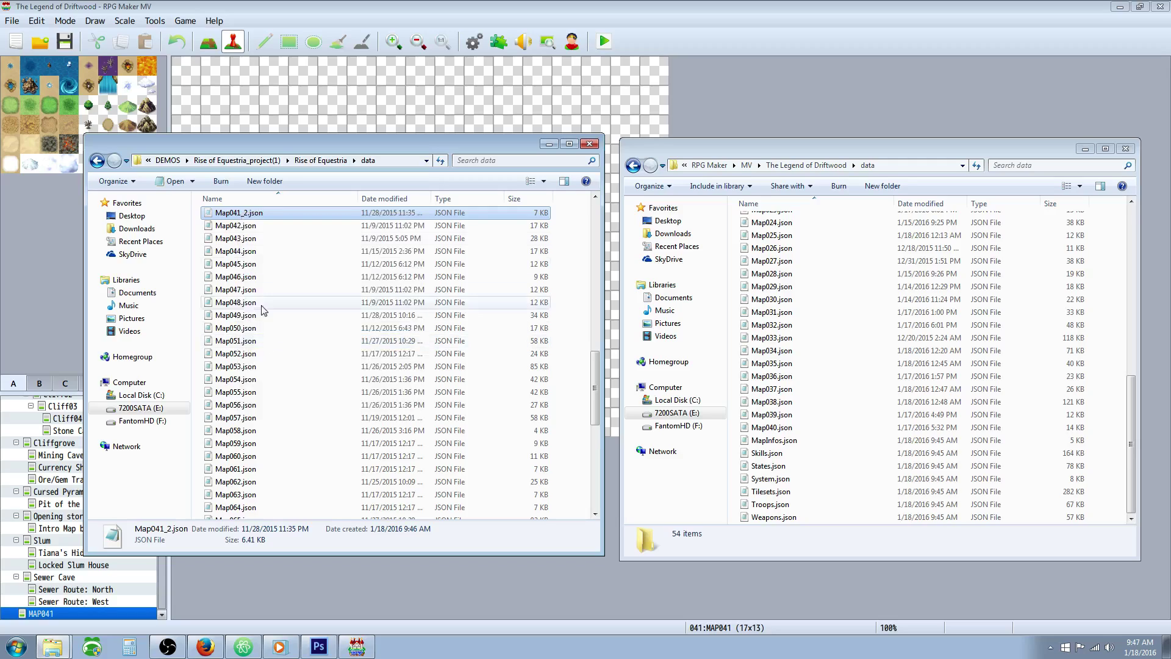
right_click(736, 468)
click(781, 365)
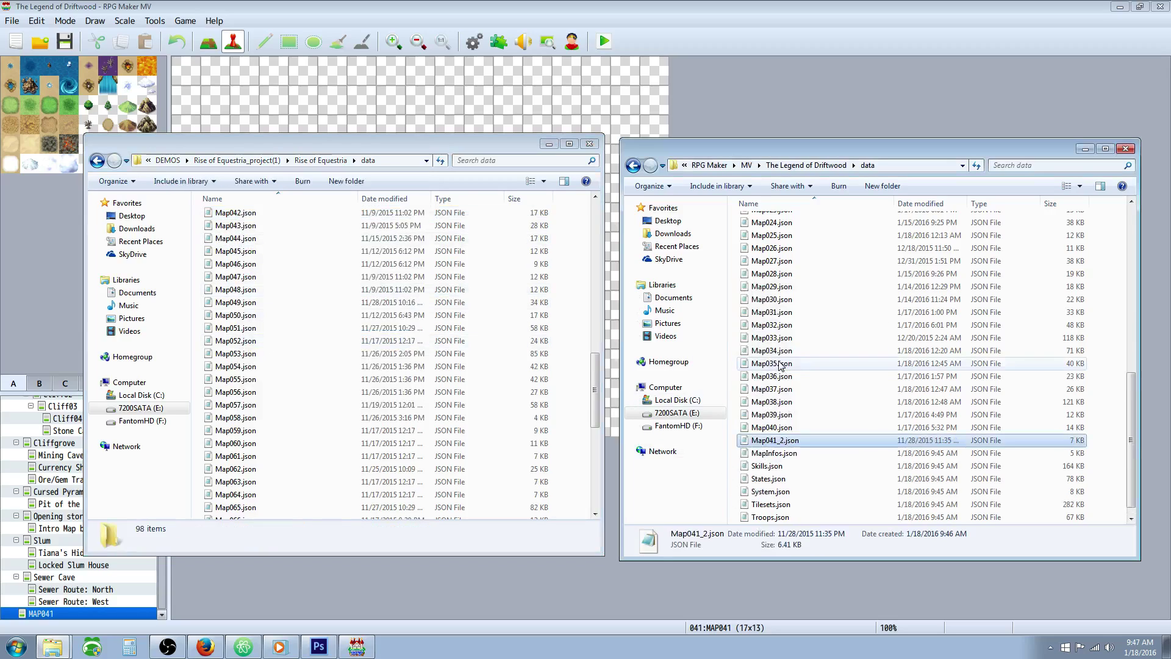
right_click(783, 440)
click(811, 421)
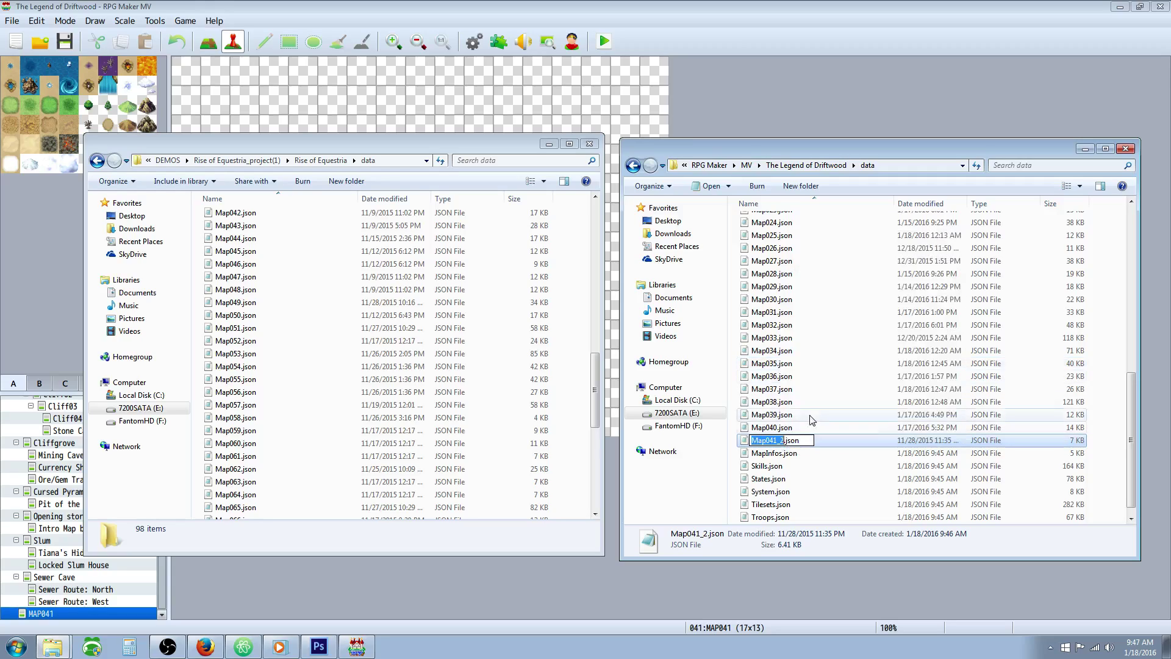
click(796, 440)
key(BackSpace)
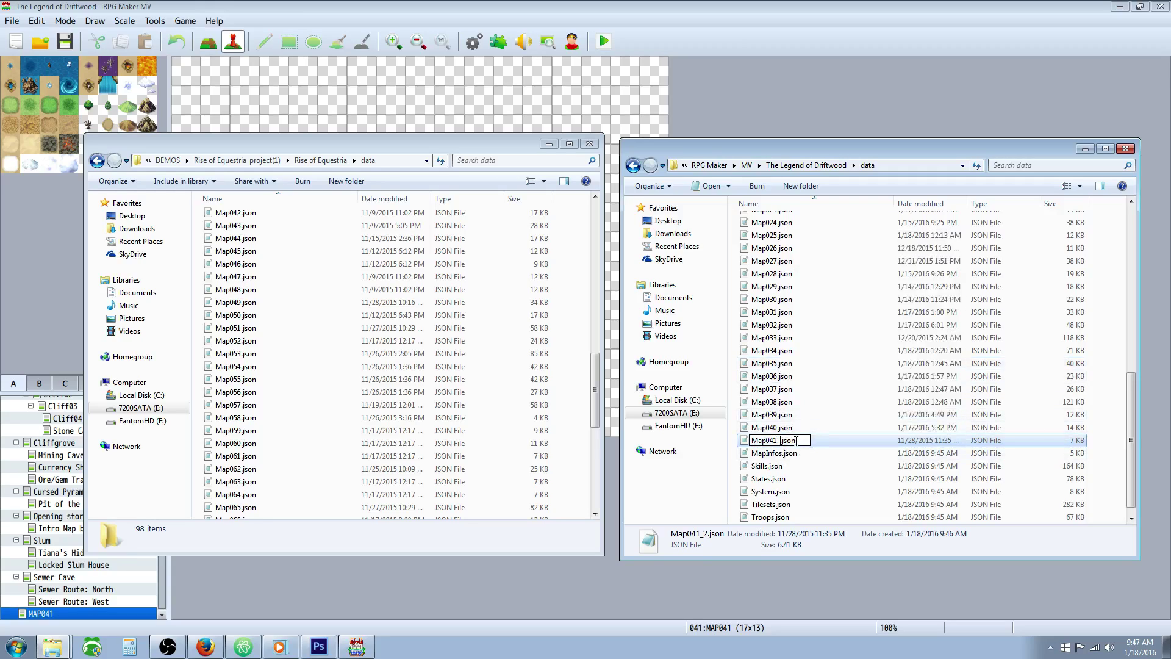
key(Return)
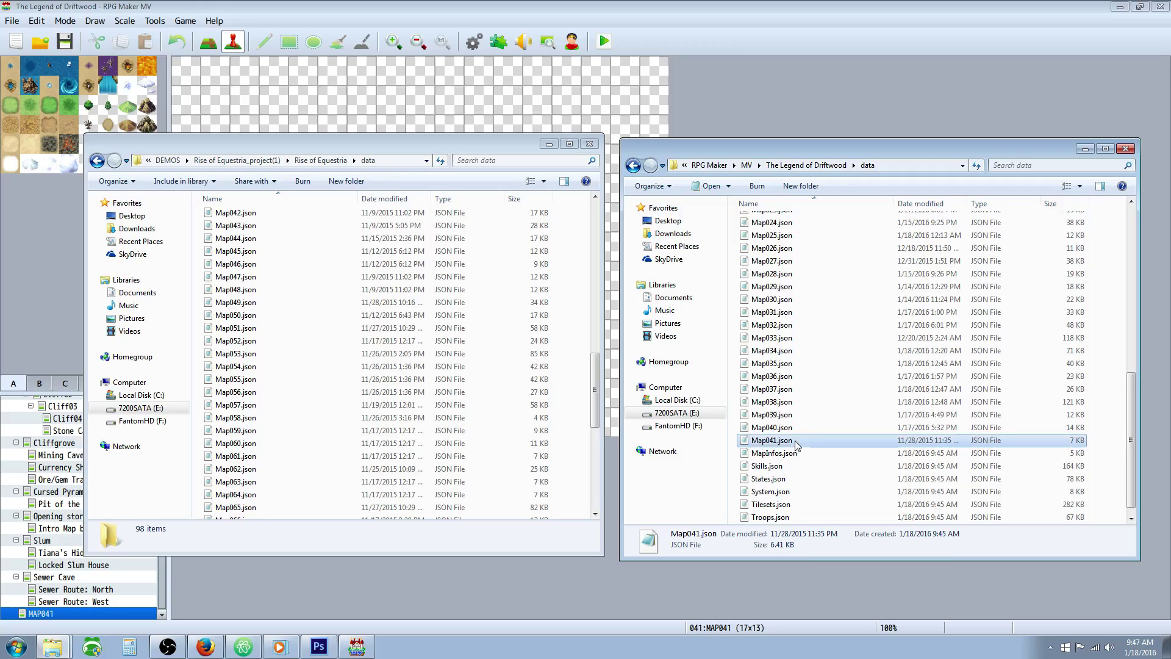
click(468, 5)
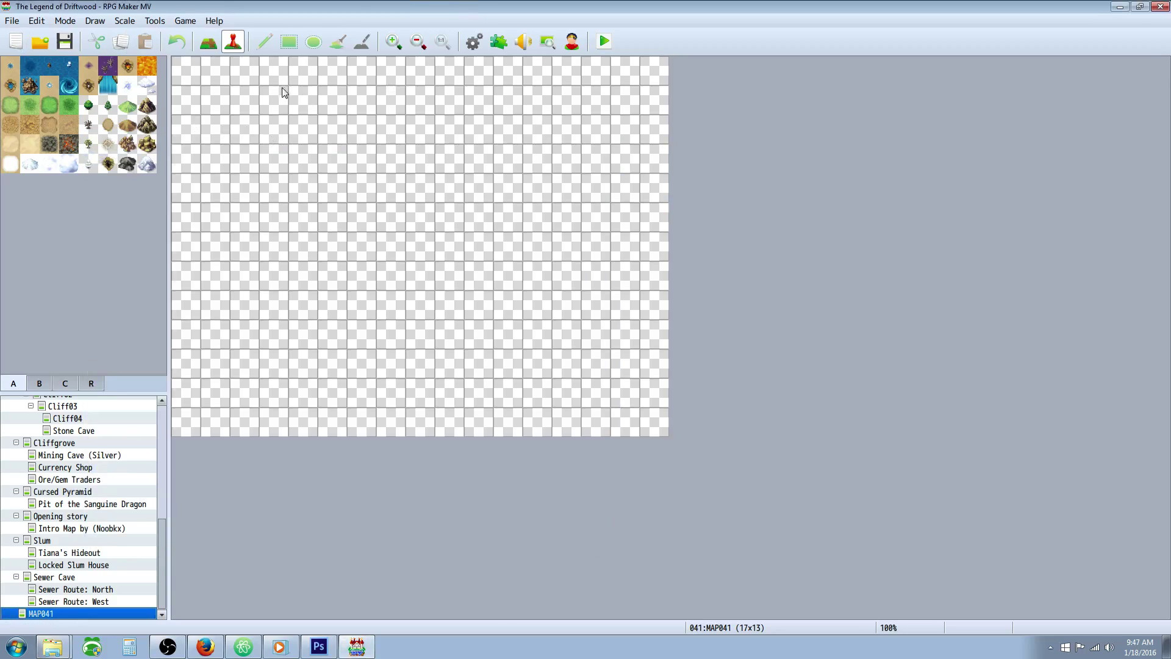
Step: Close The Legend of Driftwood and reopen it from its Game.rpgproject file
click(14, 22)
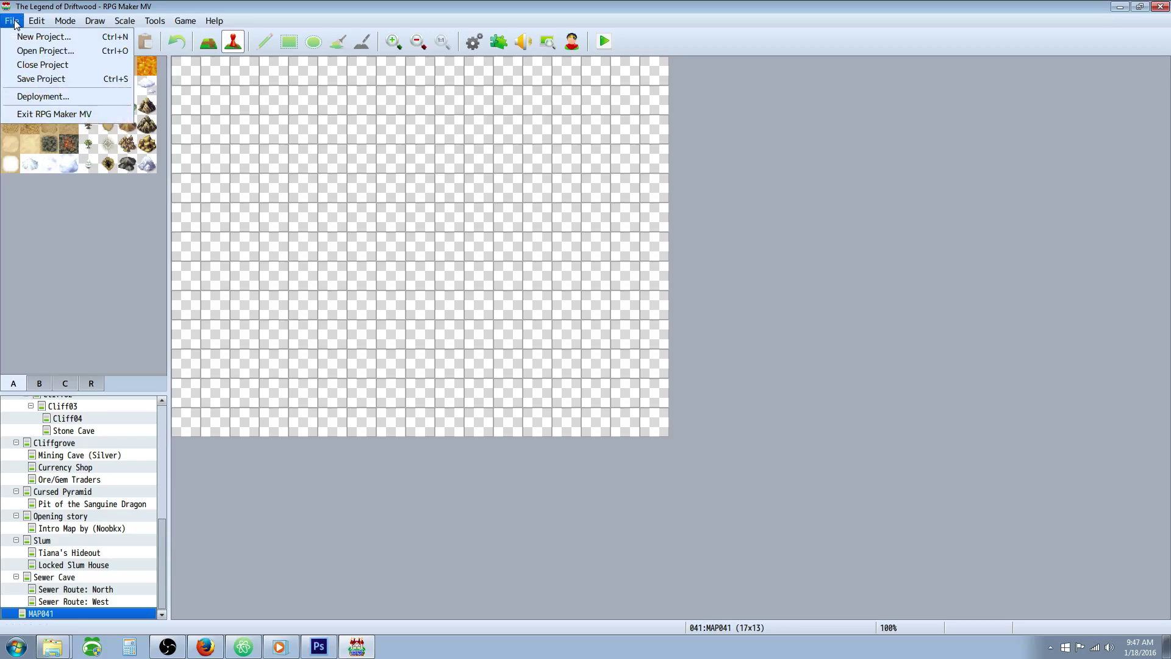
click(43, 65)
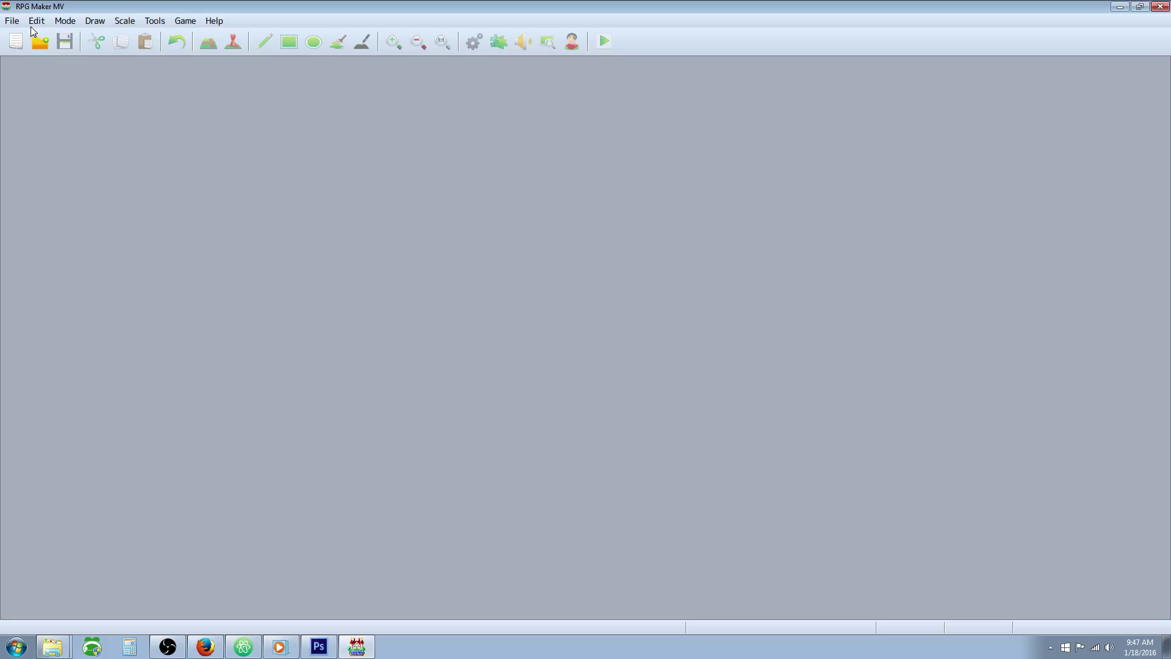
click(12, 21)
click(37, 50)
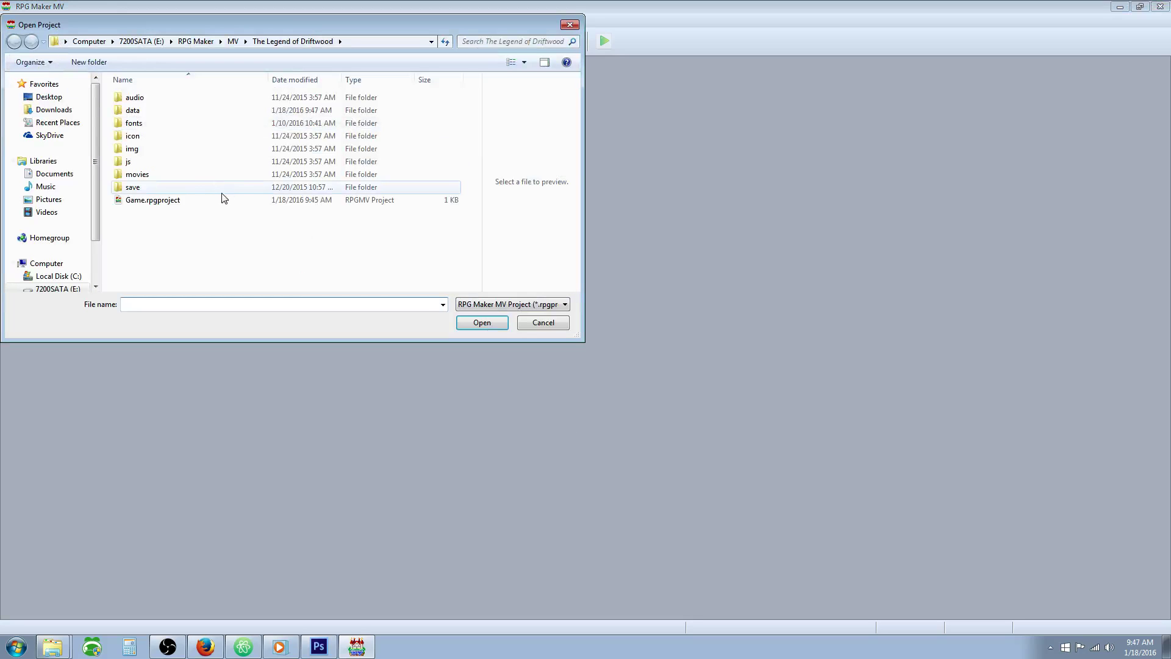
double_click(190, 200)
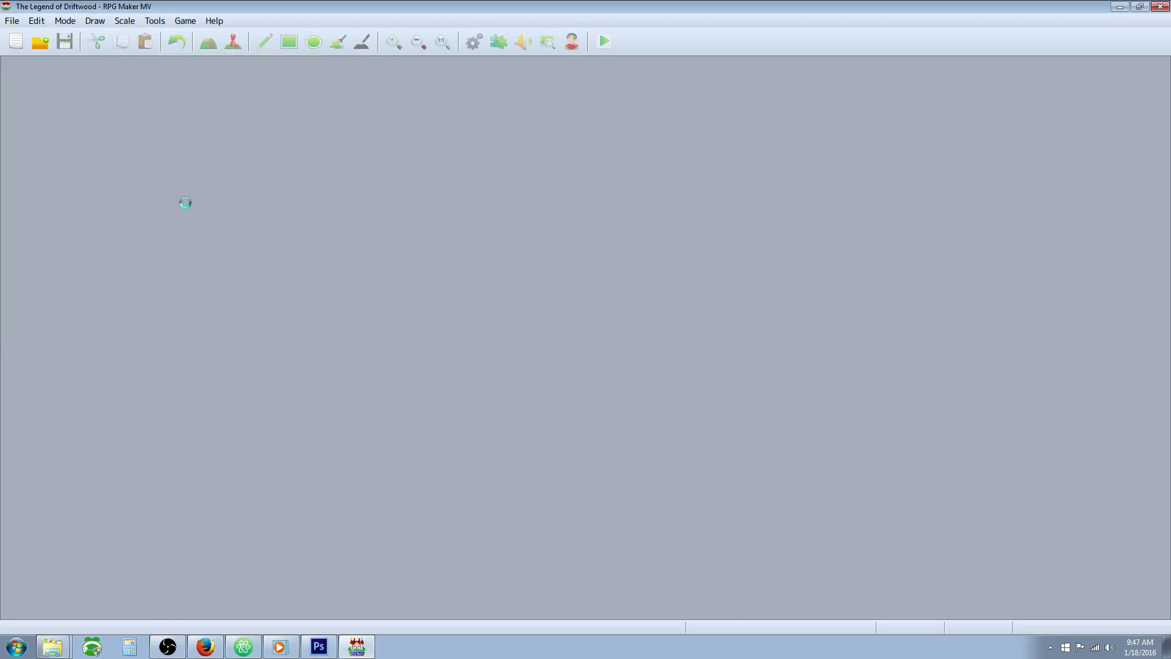